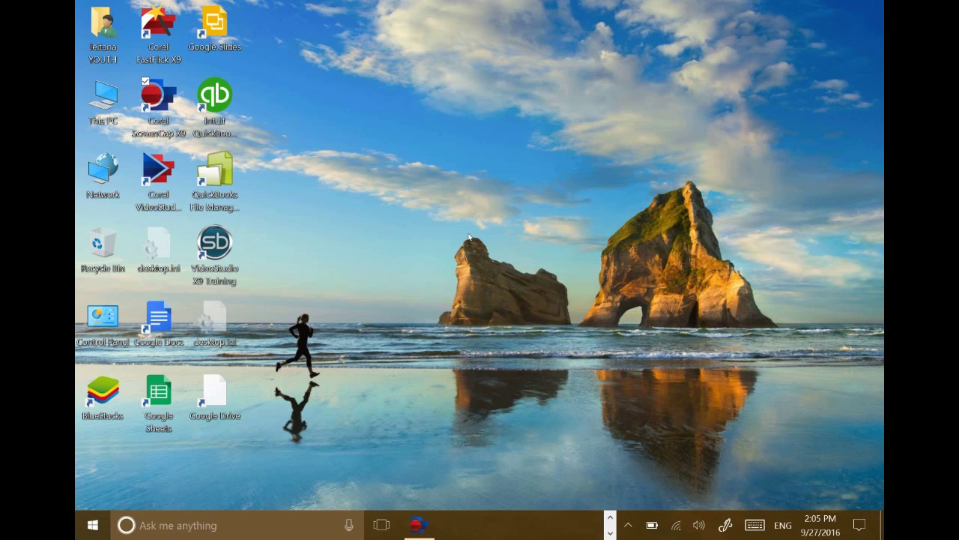
Check the battery charge and remaining time, and dismiss the battery status.
{"action": "left_click", "coordinate": [652, 529]}
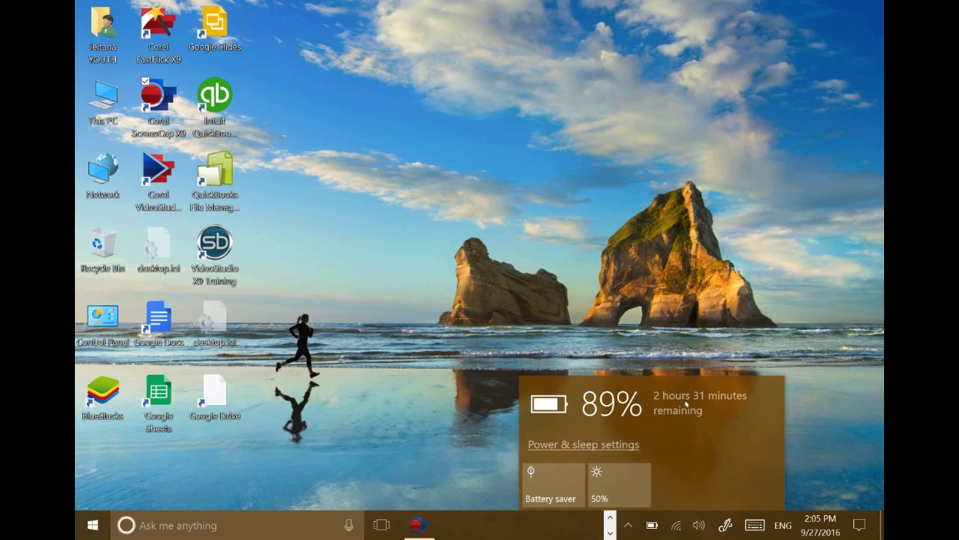
{"action": "left_click", "coordinate": [445, 365]}
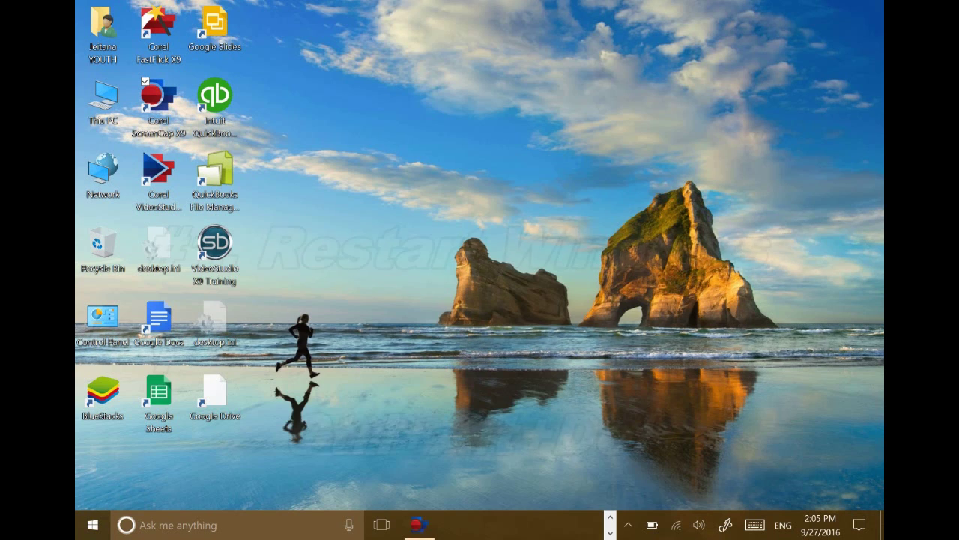
Restart the Windows Explorer process in Task Manager and close Task Manager.
{"action": "key", "text": "ctrl+alt+Delete"}
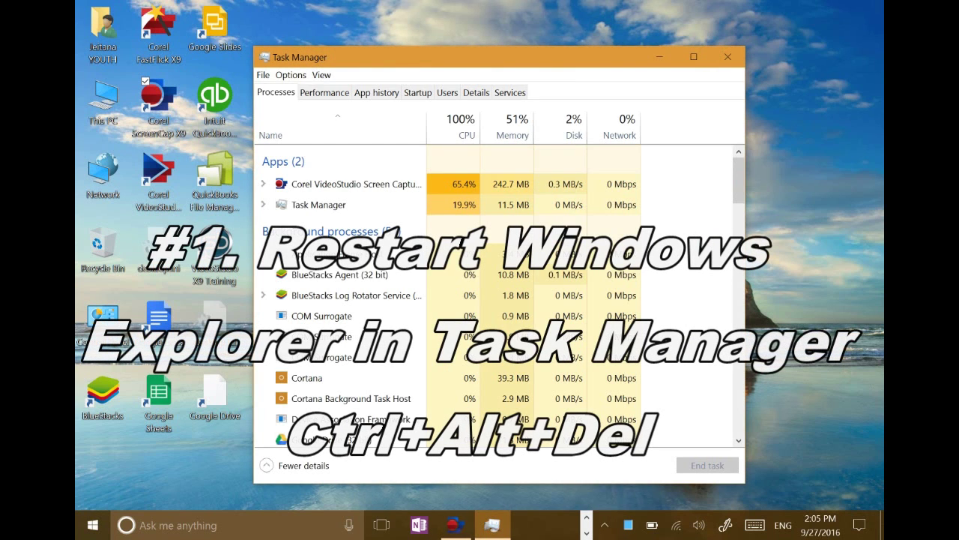
{"action": "scroll", "coordinate": [494, 300], "scroll_direction": "down", "scroll_amount": 3}
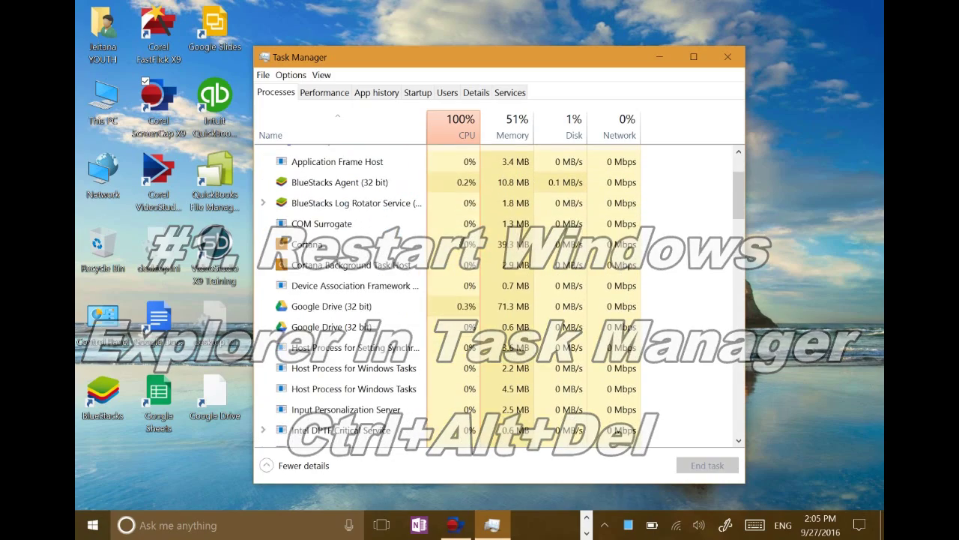
{"action": "scroll", "coordinate": [494, 300], "scroll_direction": "down", "scroll_amount": 6}
{"action": "scroll", "coordinate": [494, 300], "scroll_direction": "down", "scroll_amount": 5}
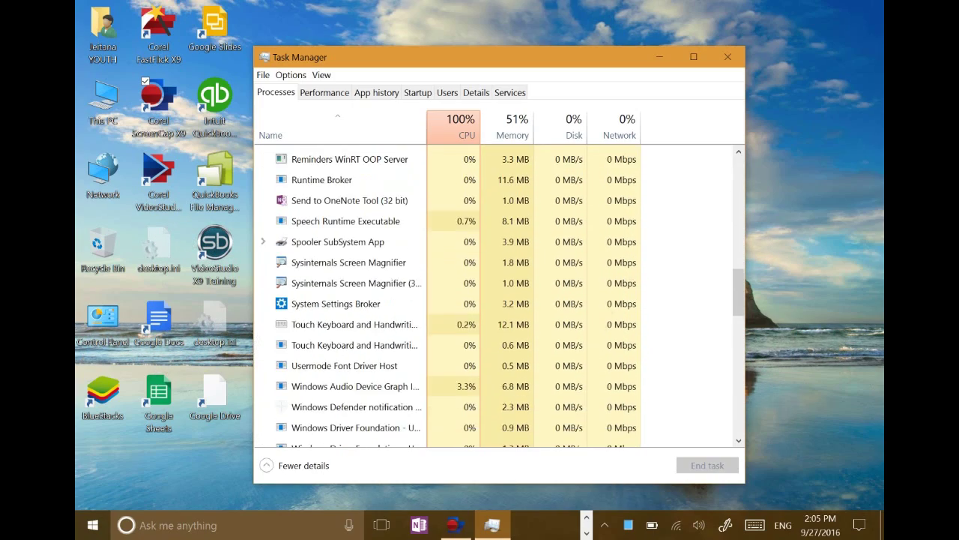
{"action": "scroll", "coordinate": [494, 300], "scroll_direction": "down", "scroll_amount": 6}
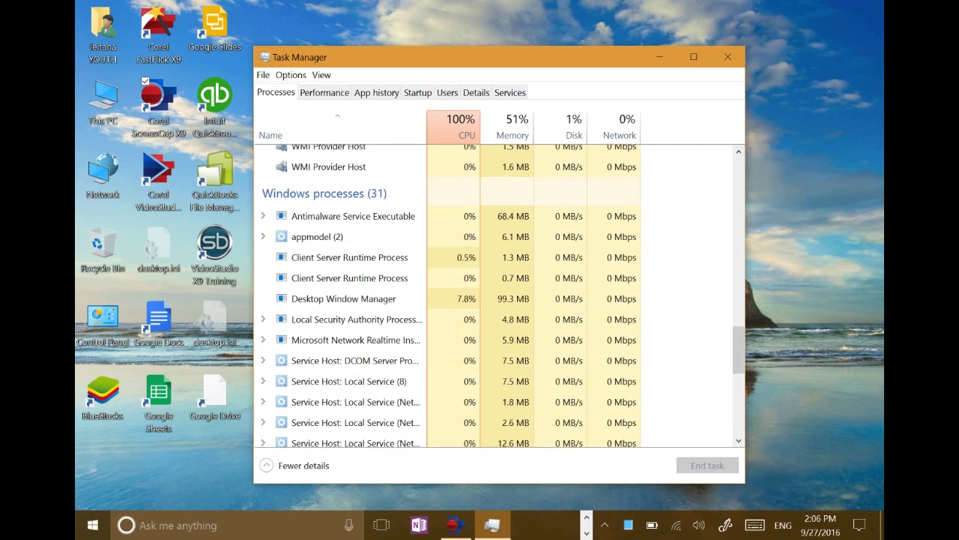
{"action": "scroll", "coordinate": [495, 299], "scroll_direction": "down", "scroll_amount": 6}
{"action": "scroll", "coordinate": [495, 300], "scroll_direction": "down", "scroll_amount": 2}
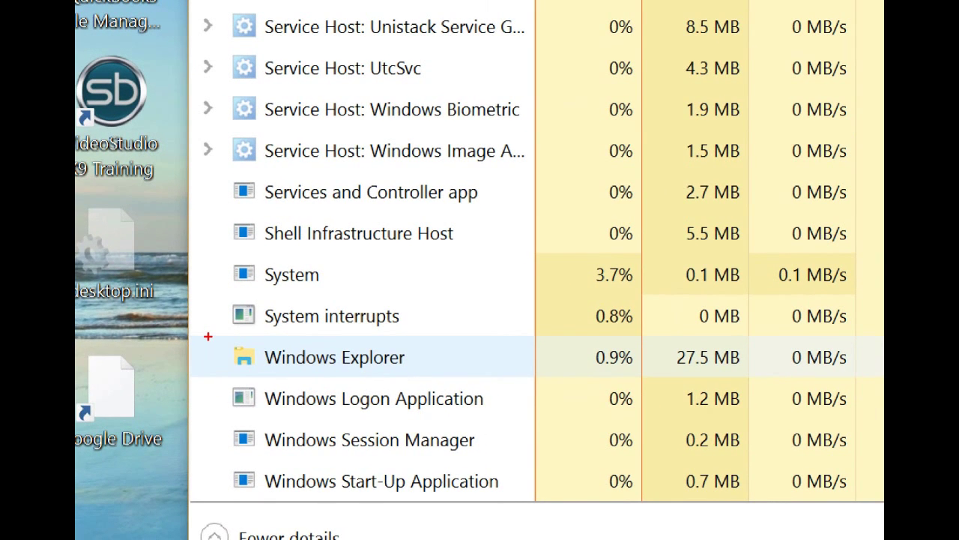
{"action": "mouse_move", "coordinate": [208, 337]}
{"action": "left_mouse_down"}
{"action": "mouse_move", "coordinate": [322, 380]}
{"action": "mouse_move", "coordinate": [445, 377]}
{"action": "left_mouse_up"}
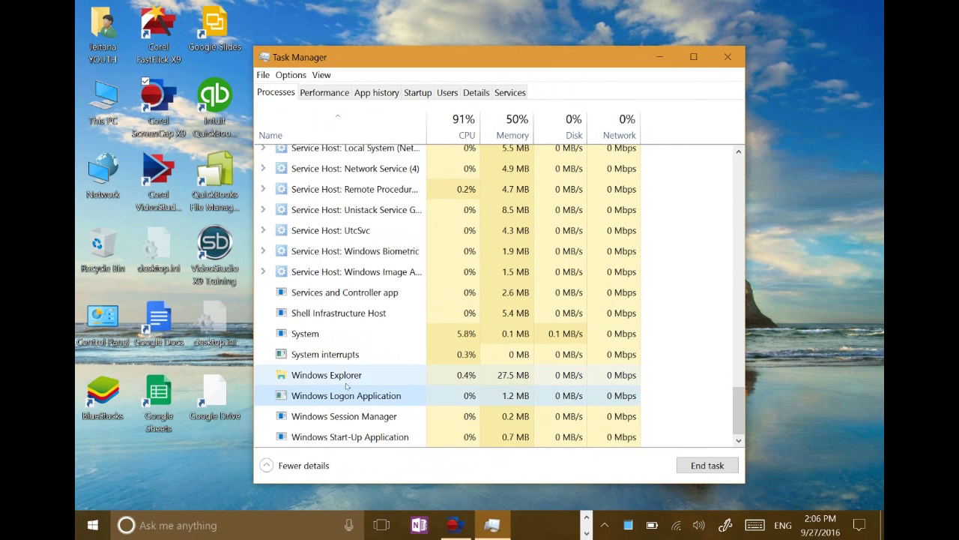
{"action": "left_click", "coordinate": [342, 379]}
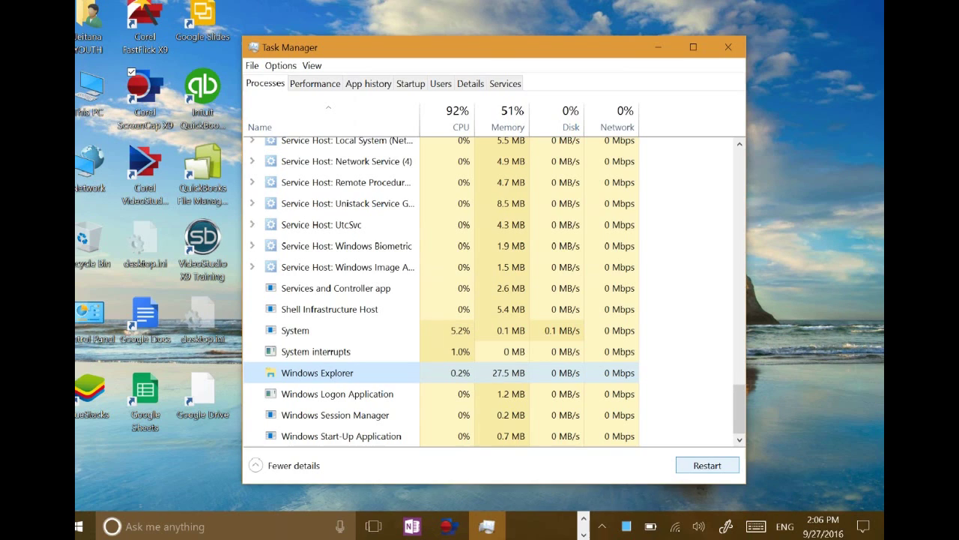
{"action": "left_click", "coordinate": [727, 467]}
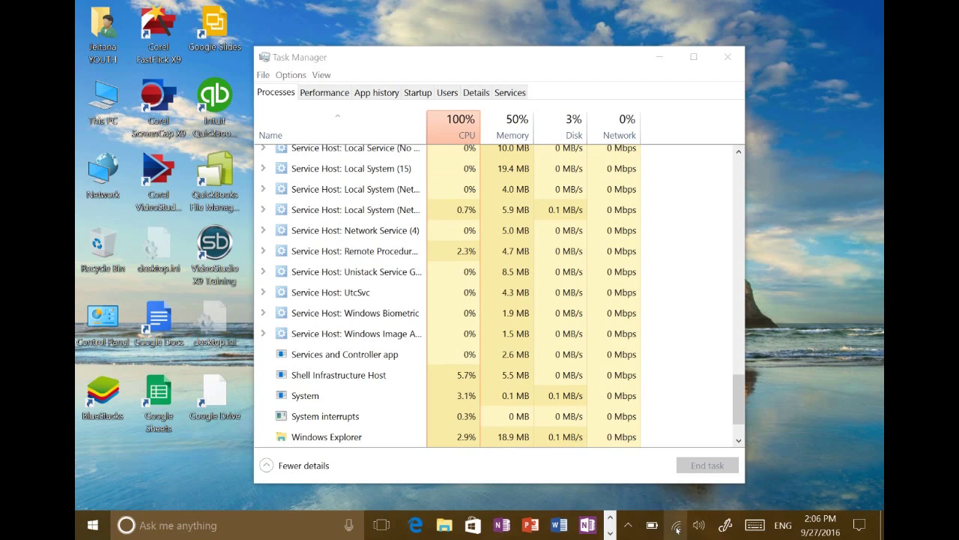
{"action": "mouse_move", "coordinate": [652, 527]}
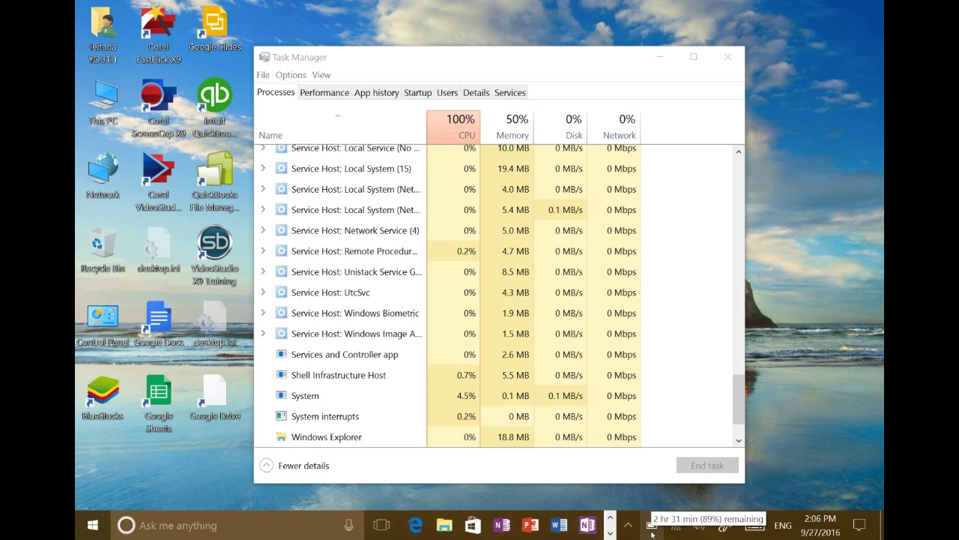
{"action": "left_click", "coordinate": [727, 57]}
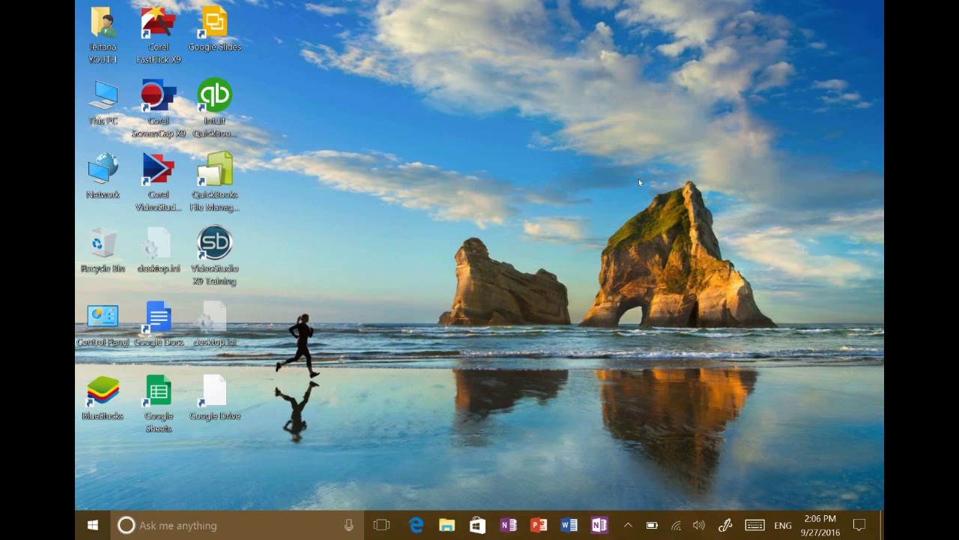
Open Device Manager and expand the Batteries category.
{"action": "right_click", "coordinate": [89, 529]}
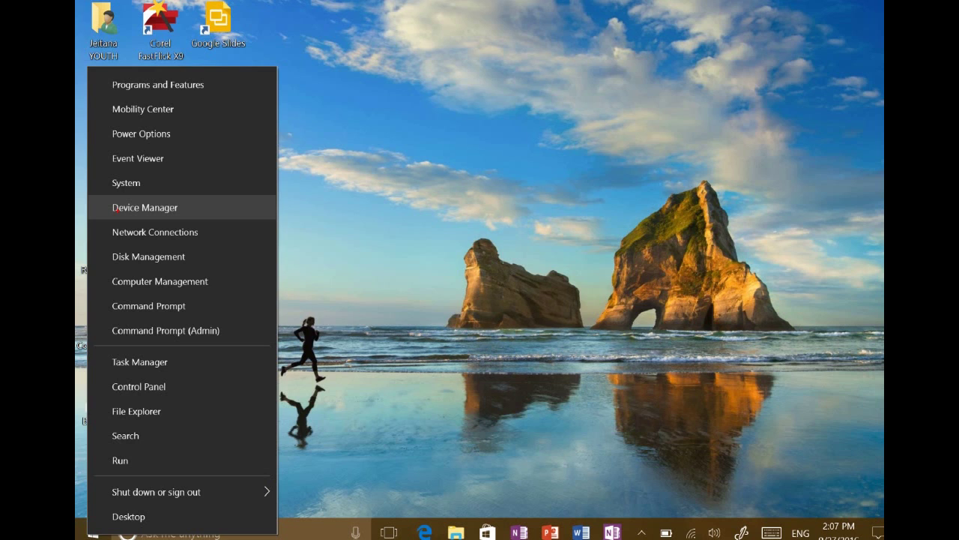
{"action": "left_click", "coordinate": [159, 218]}
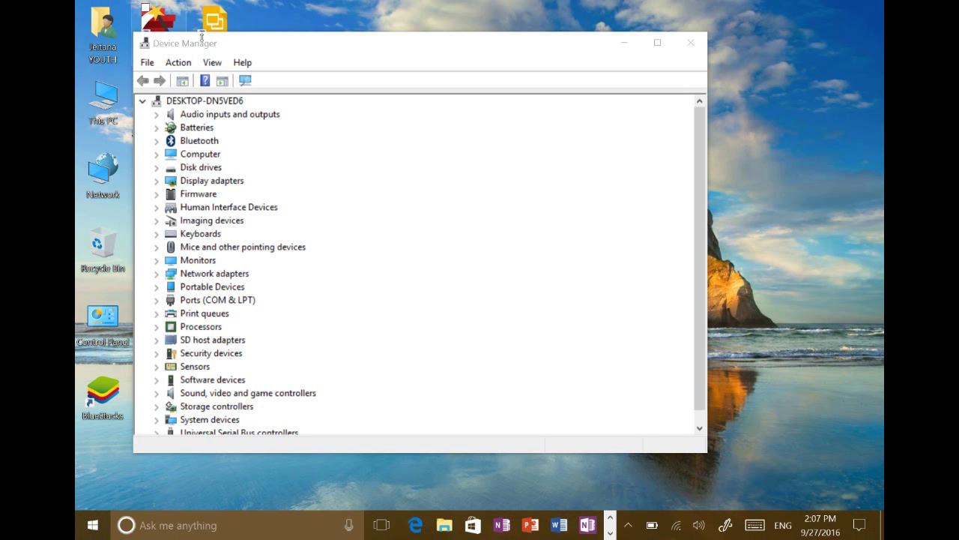
{"action": "left_click_drag", "start_coordinate": [213, 47], "coordinate": [284, 53]}
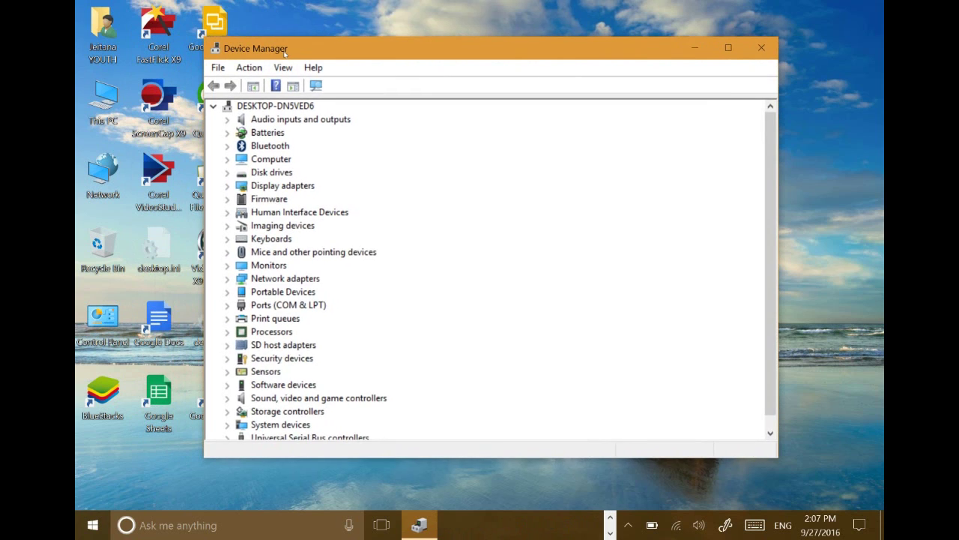
{"action": "left_click", "coordinate": [227, 133]}
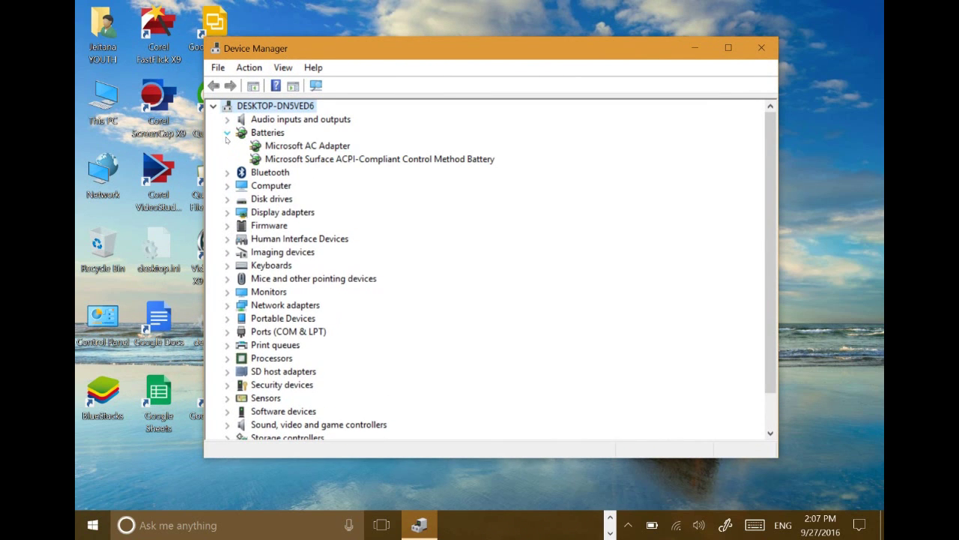
{"action": "right_click", "coordinate": [294, 160]}
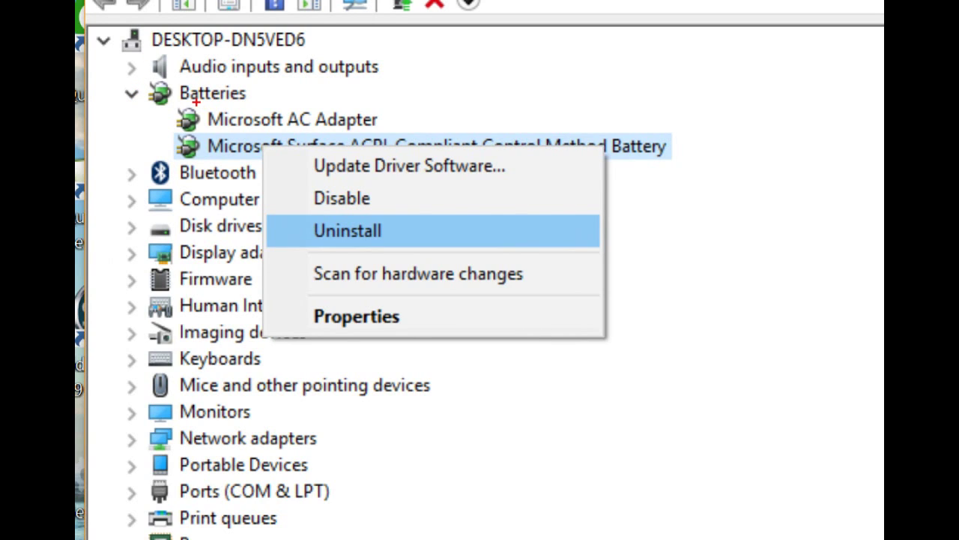
{"action": "left_click_drag", "start_coordinate": [197, 100], "coordinate": [269, 98]}
{"action": "left_click", "coordinate": [158, 138]}
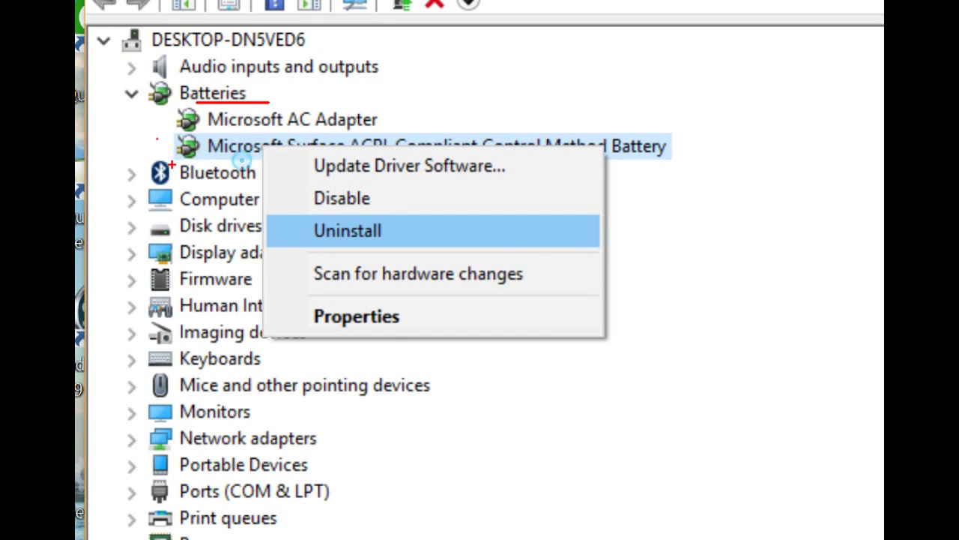
{"action": "left_click_drag", "start_coordinate": [166, 149], "coordinate": [188, 129]}
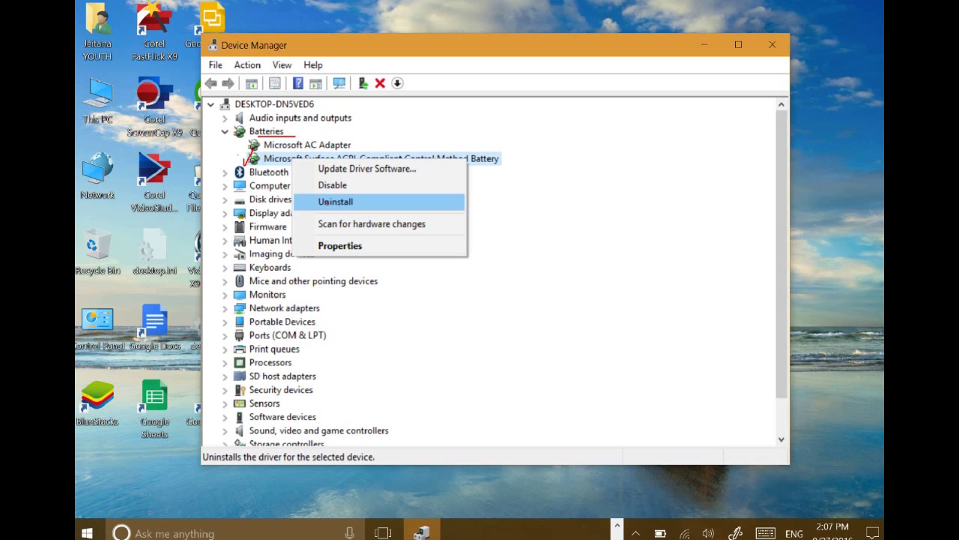
{"action": "left_click", "coordinate": [325, 171]}
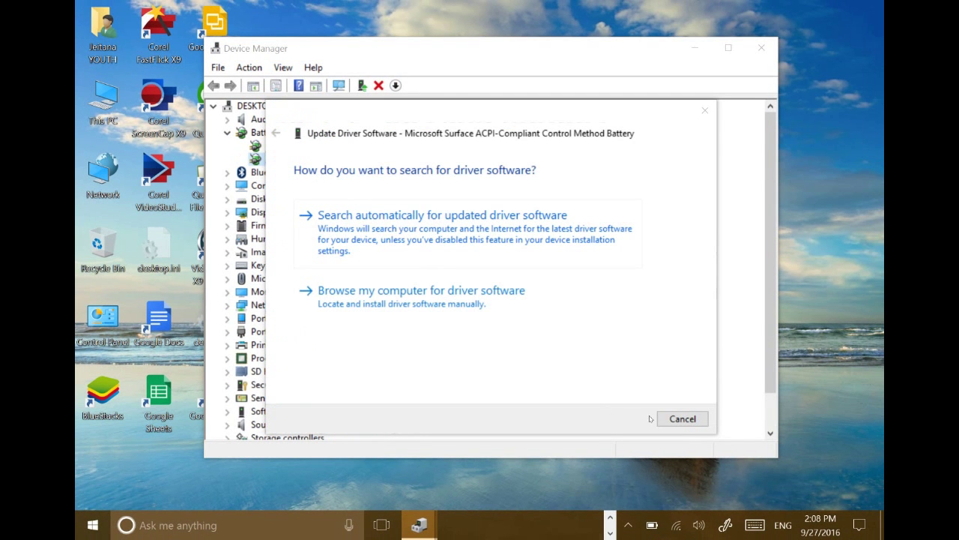
{"action": "left_click", "coordinate": [682, 418]}
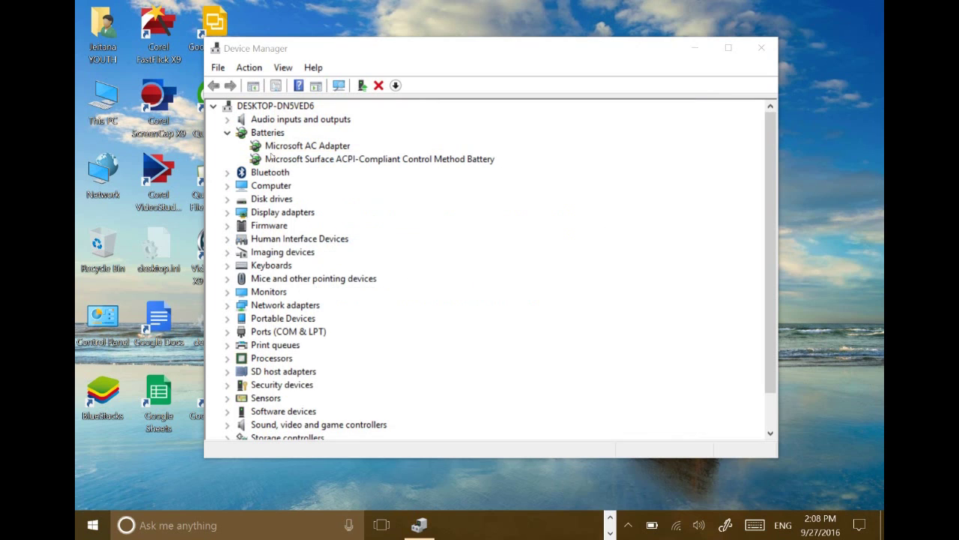
Scan for hardware changes in Device Manager and close it.
{"action": "left_click", "coordinate": [250, 68]}
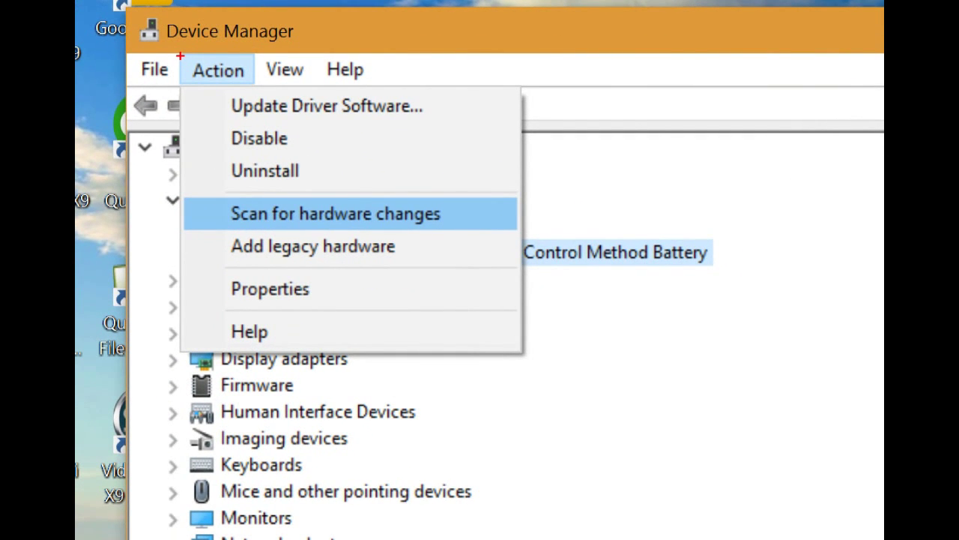
{"action": "left_click_drag", "start_coordinate": [180, 55], "coordinate": [259, 83]}
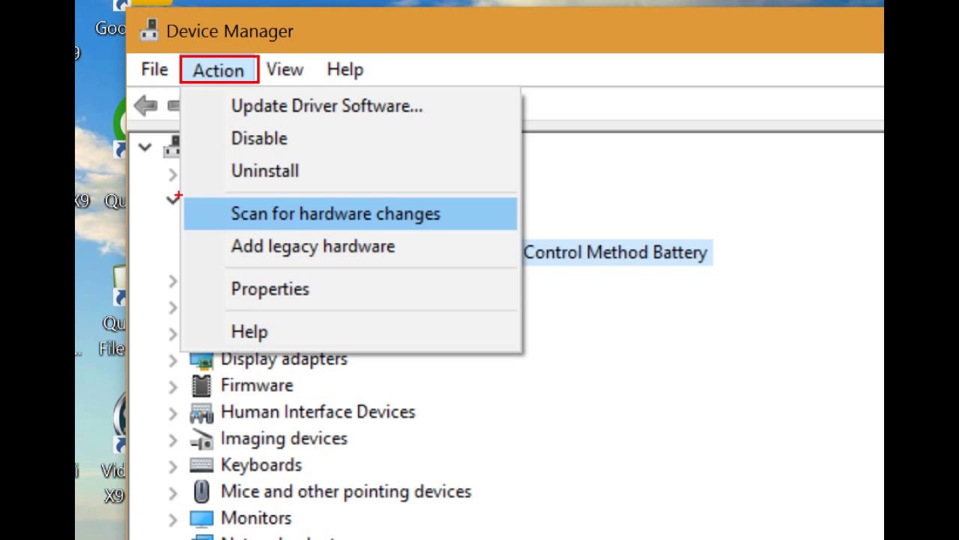
{"action": "mouse_move", "coordinate": [185, 195]}
{"action": "left_mouse_down"}
{"action": "mouse_move", "coordinate": [218, 246]}
{"action": "mouse_move", "coordinate": [475, 231]}
{"action": "left_mouse_up"}
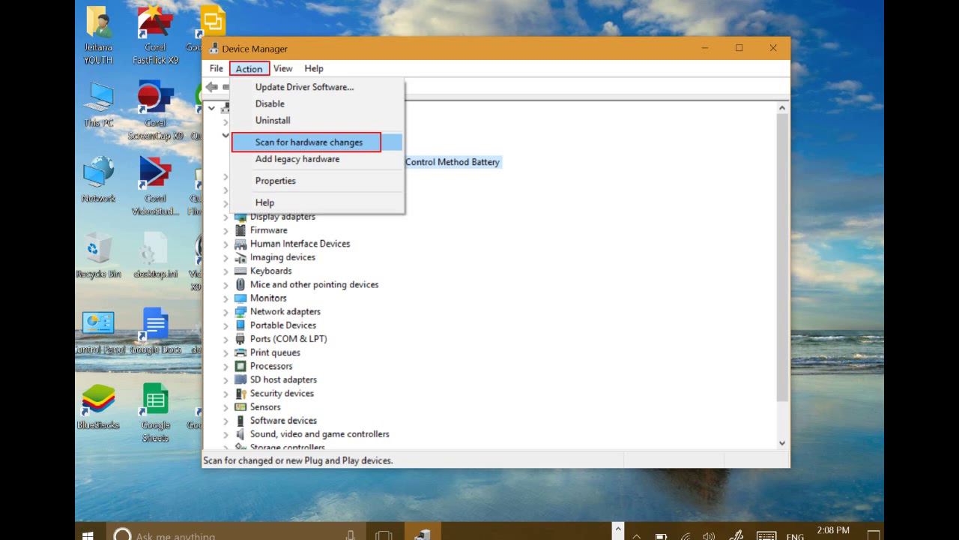
{"action": "left_click", "coordinate": [335, 214]}
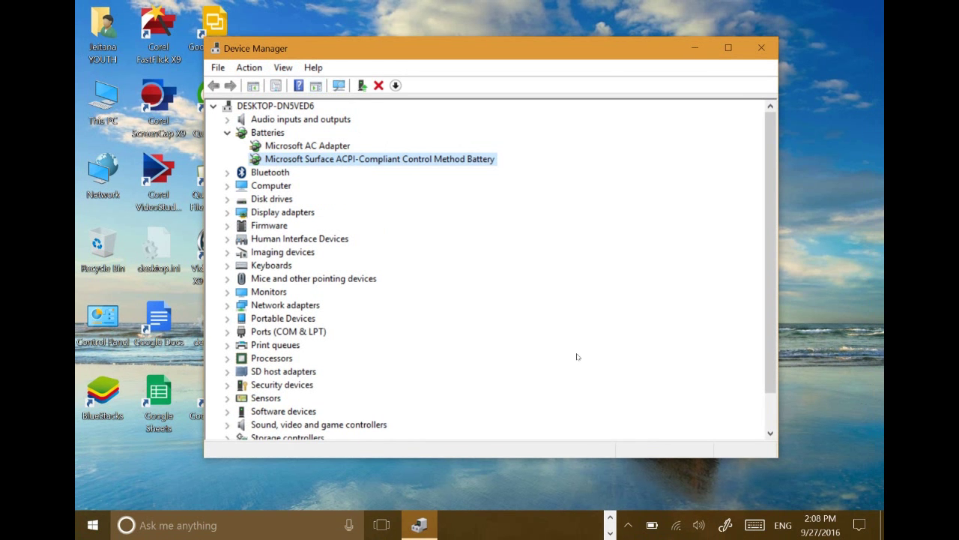
{"action": "mouse_move", "coordinate": [657, 533]}
{"action": "left_click", "coordinate": [761, 49]}
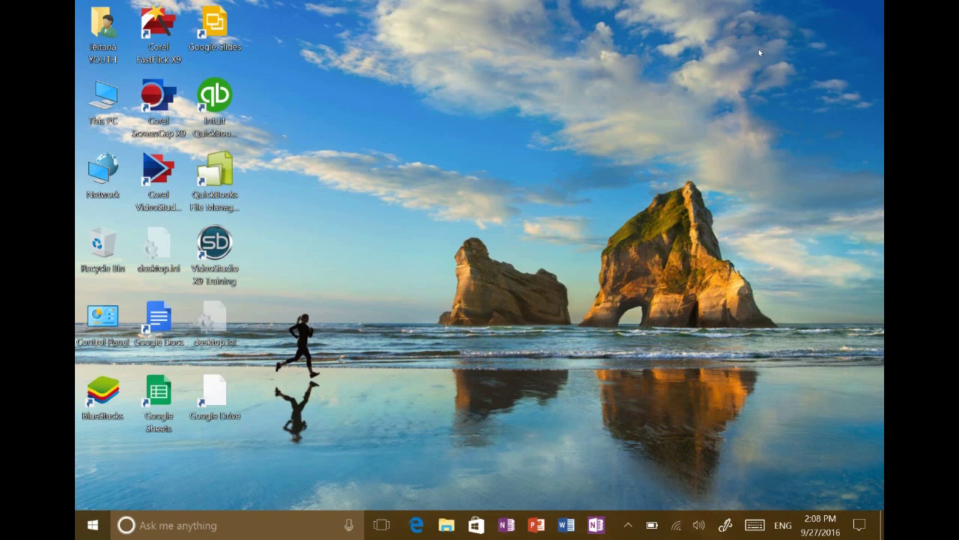
{"action": "left_click", "coordinate": [628, 524]}
{"action": "left_click", "coordinate": [422, 297]}
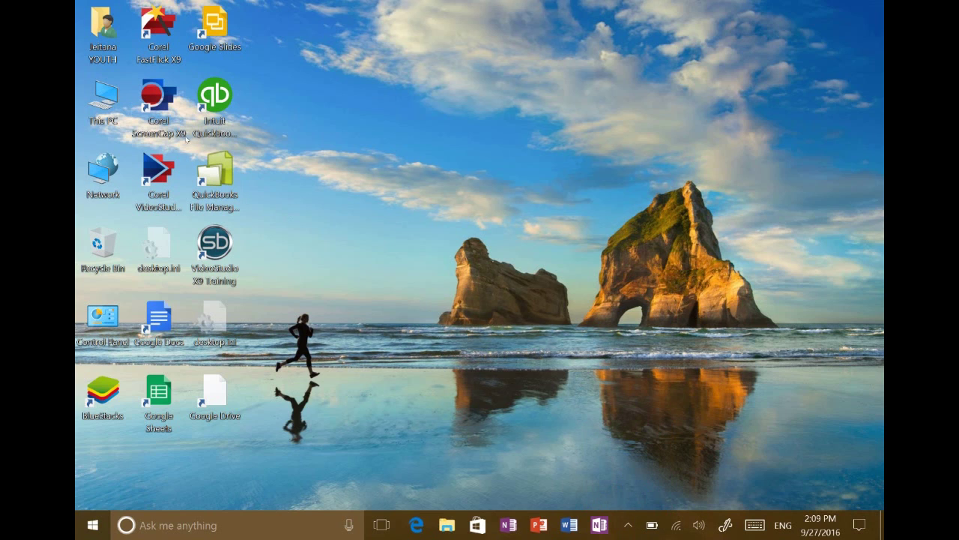
{"action": "left_click", "coordinate": [158, 98]}
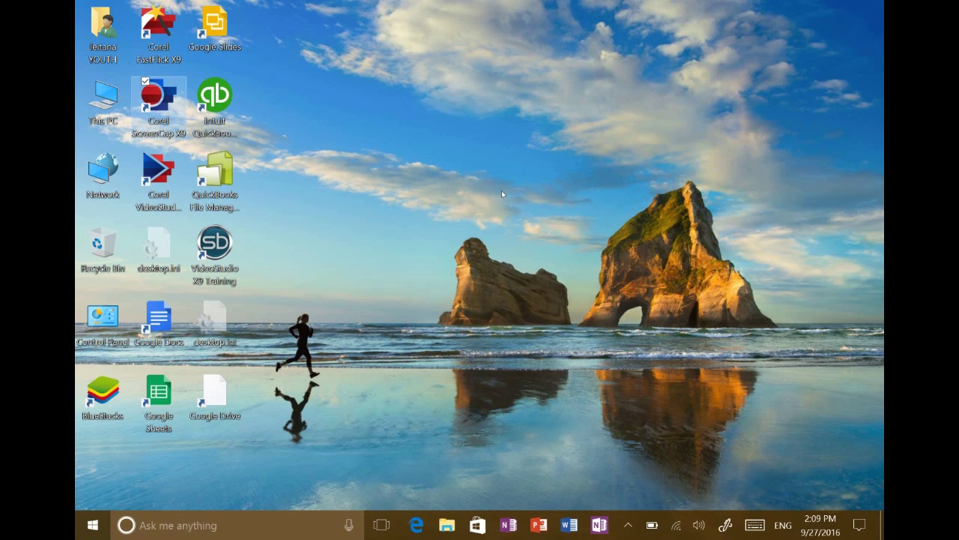